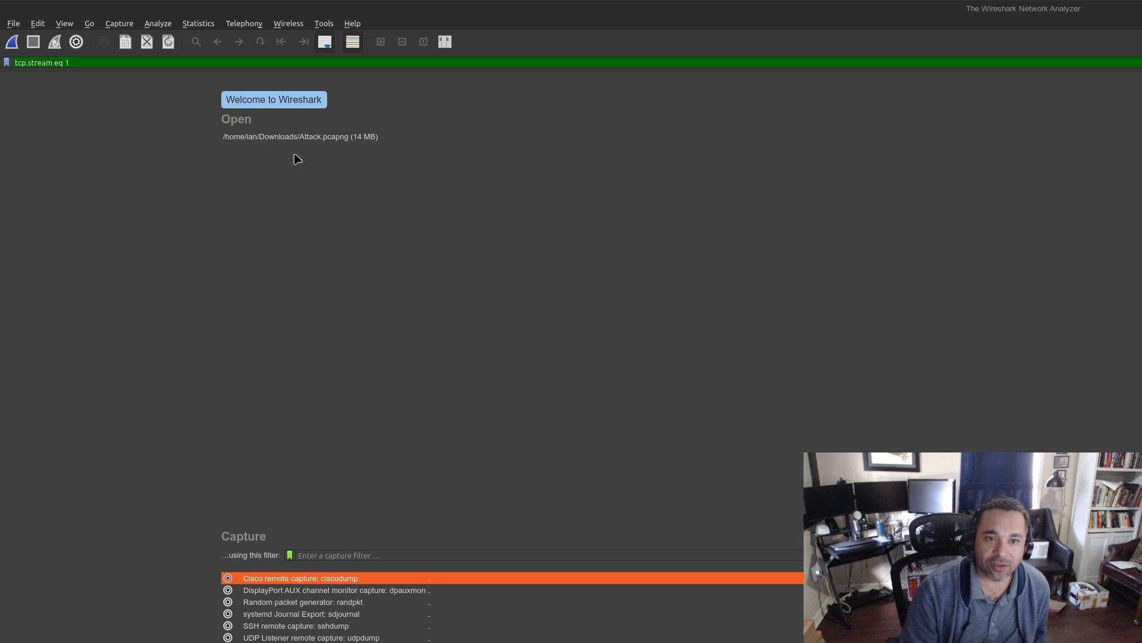
- Open the recent capture Attack.pcapng, clear its display filter and return to the first packet
double_click(313, 140)
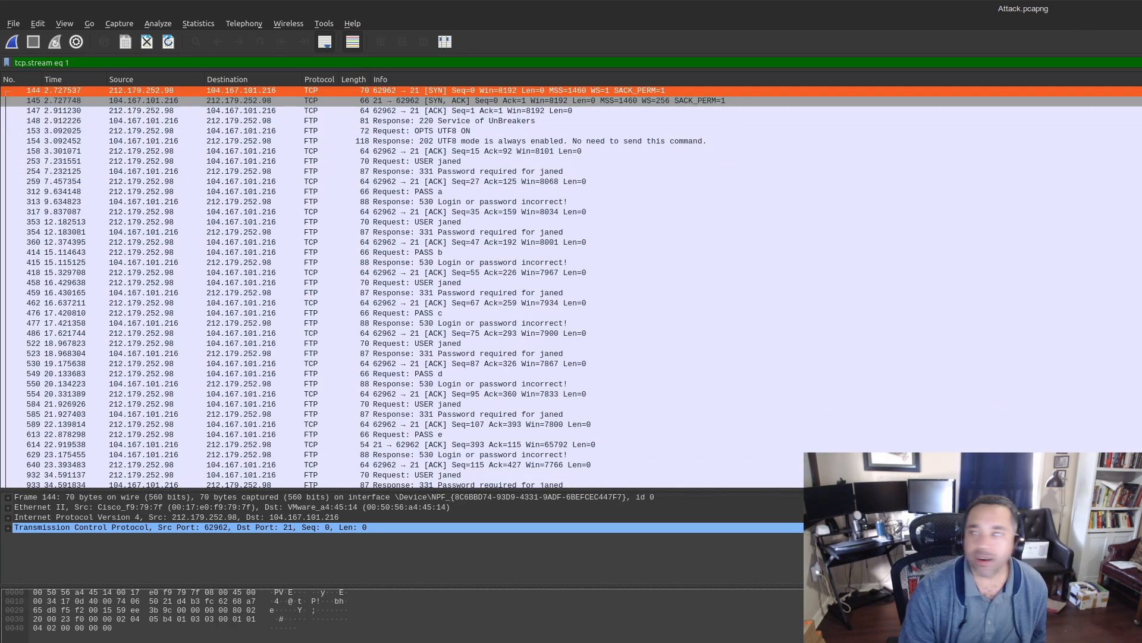
left_click(1141, 63)
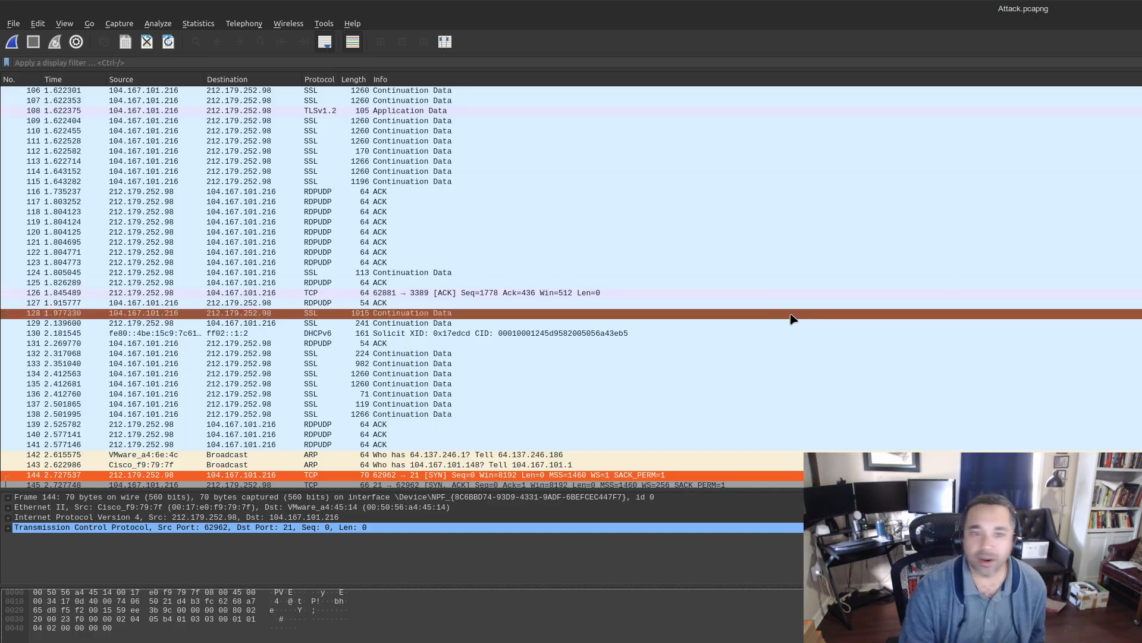
scroll(593, 189, "up", 20)
scroll(589, 185, "up", 15)
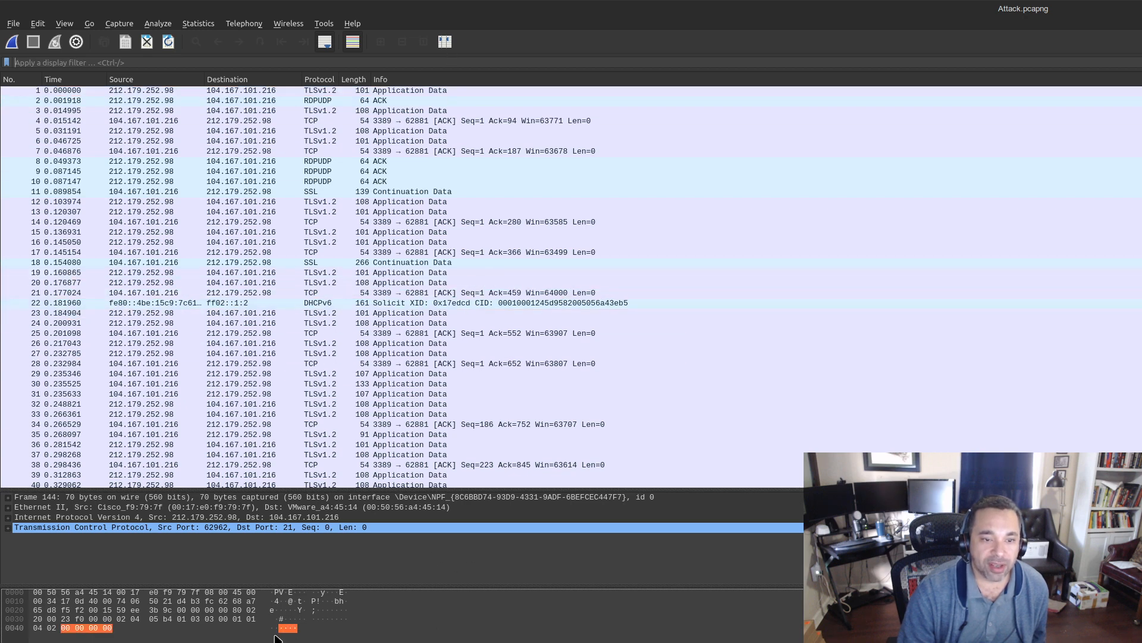
- Inspect packets 10 and 19, expanding the frame details of packet 19 to read its fields
left_click(138, 189)
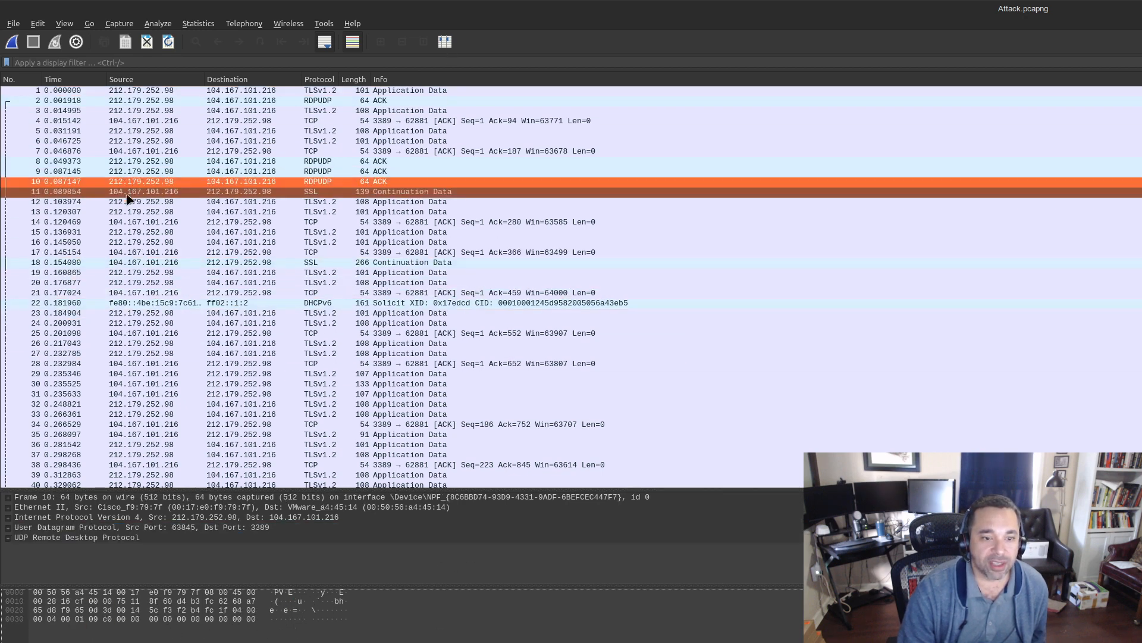
left_click(70, 272)
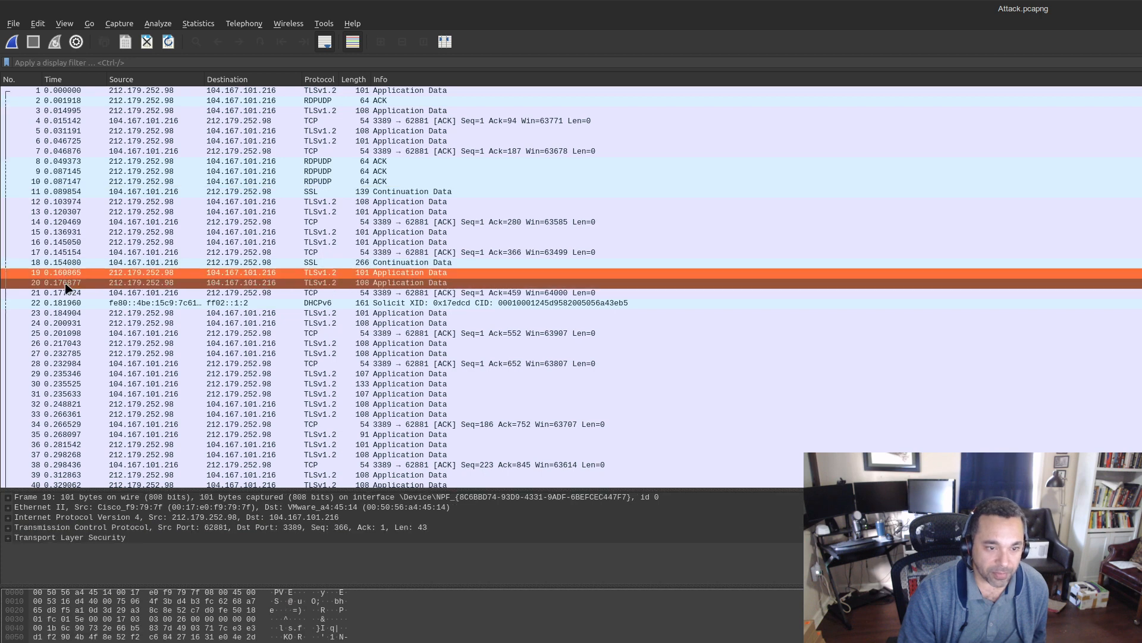
left_click(8, 497)
scroll(59, 524, "down", 3)
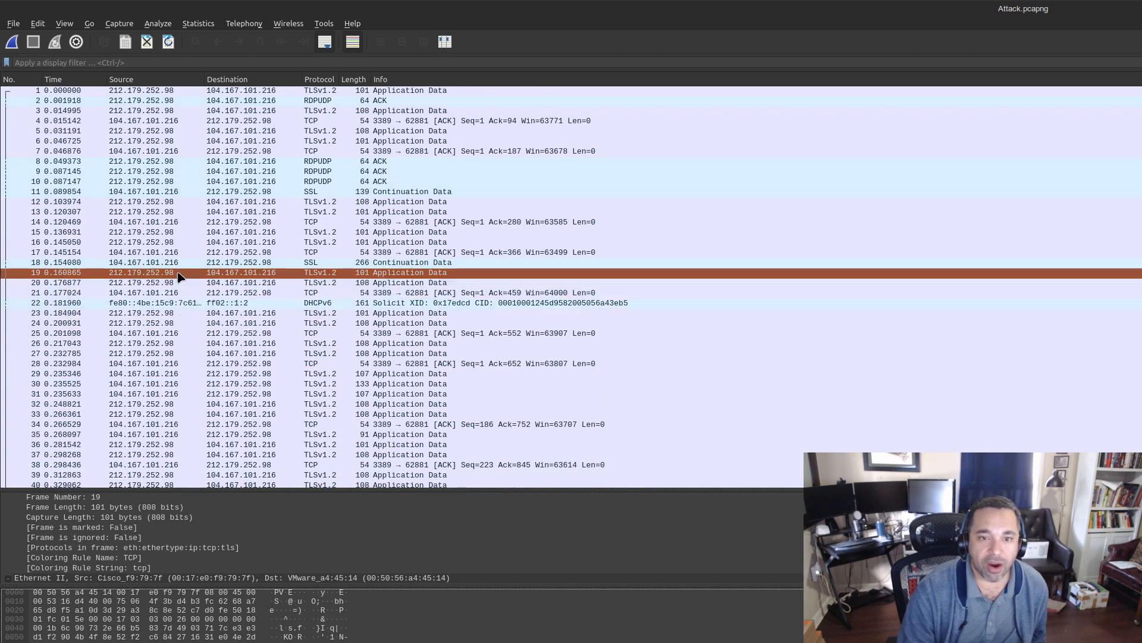
scroll(172, 283, "down", 6)
scroll(172, 298, "up", 6)
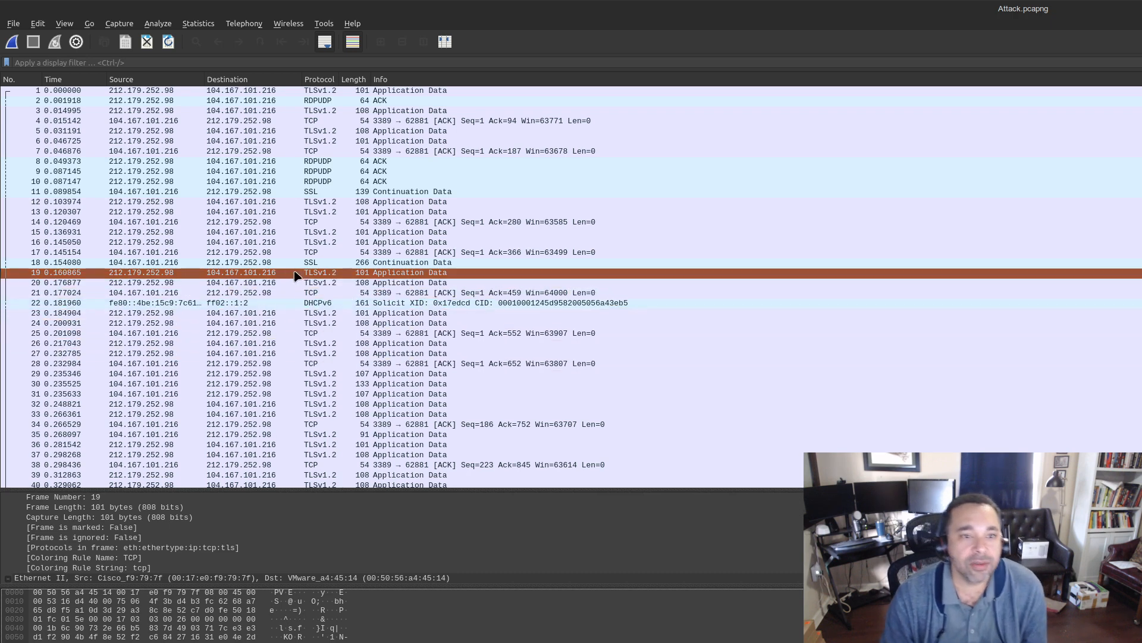
scroll(296, 276, "down", 1)
scroll(296, 275, "down", 2)
scroll(286, 279, "up", 3)
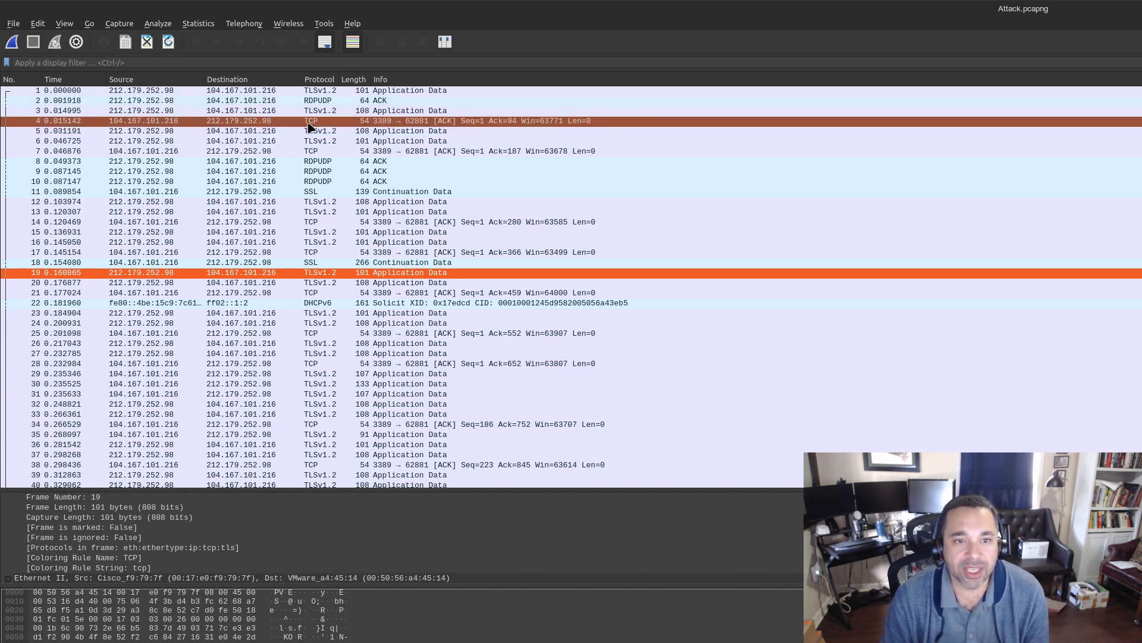
- Look through the unfiltered packet list for ARP and FTP traffic, checking the ARP broadcast in packet 71 on the way
scroll(247, 284, "down", 8)
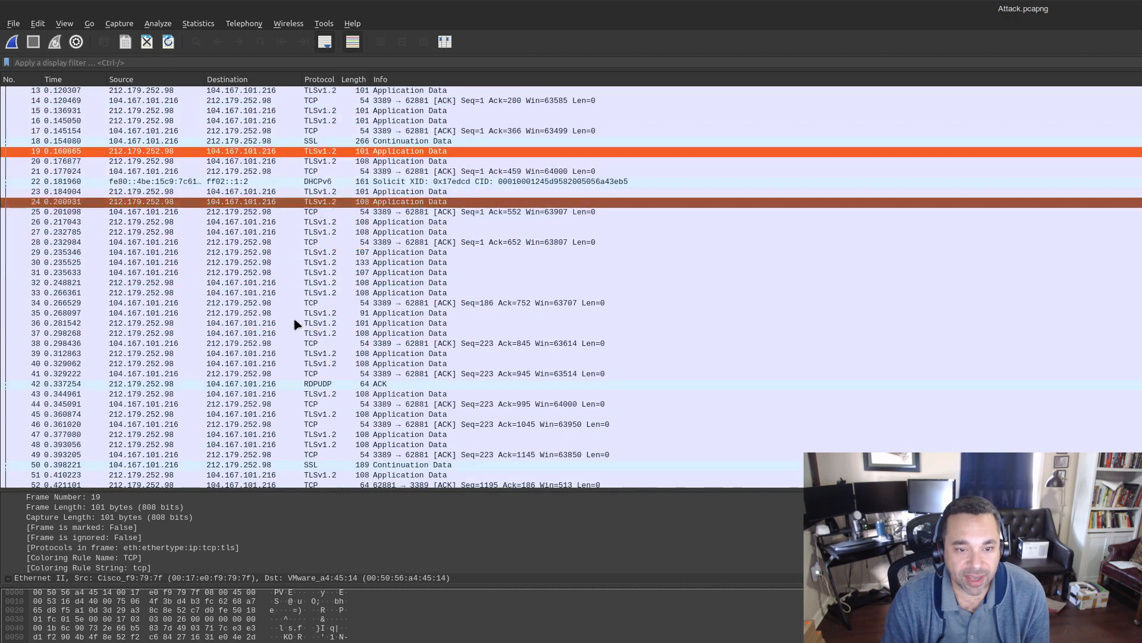
scroll(293, 320, "down", 5)
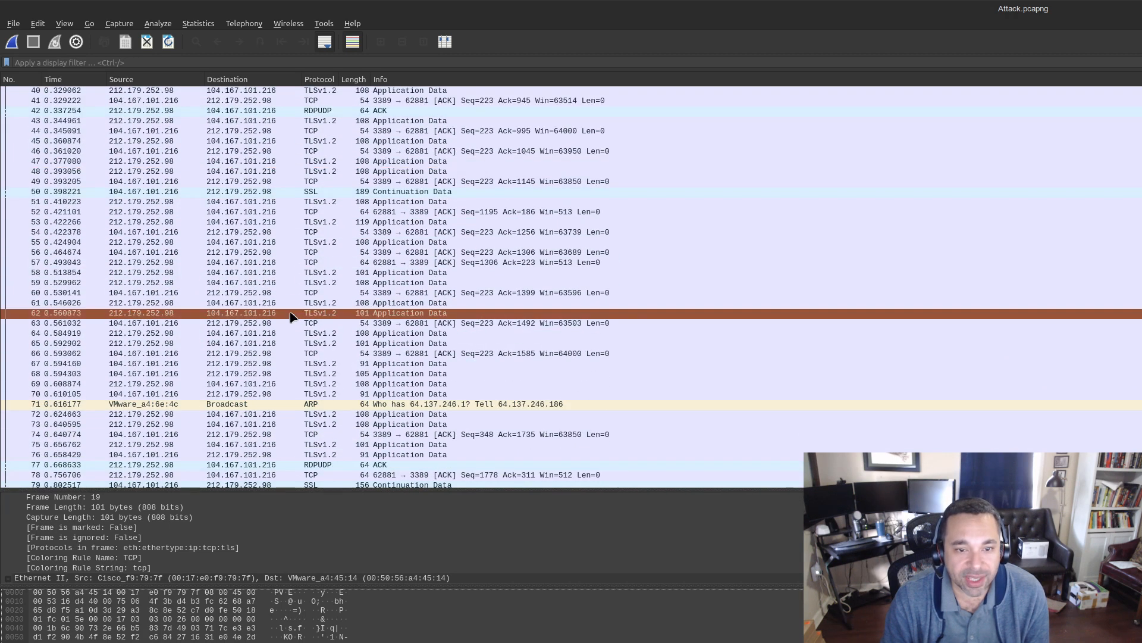
scroll(291, 307, "down", 1)
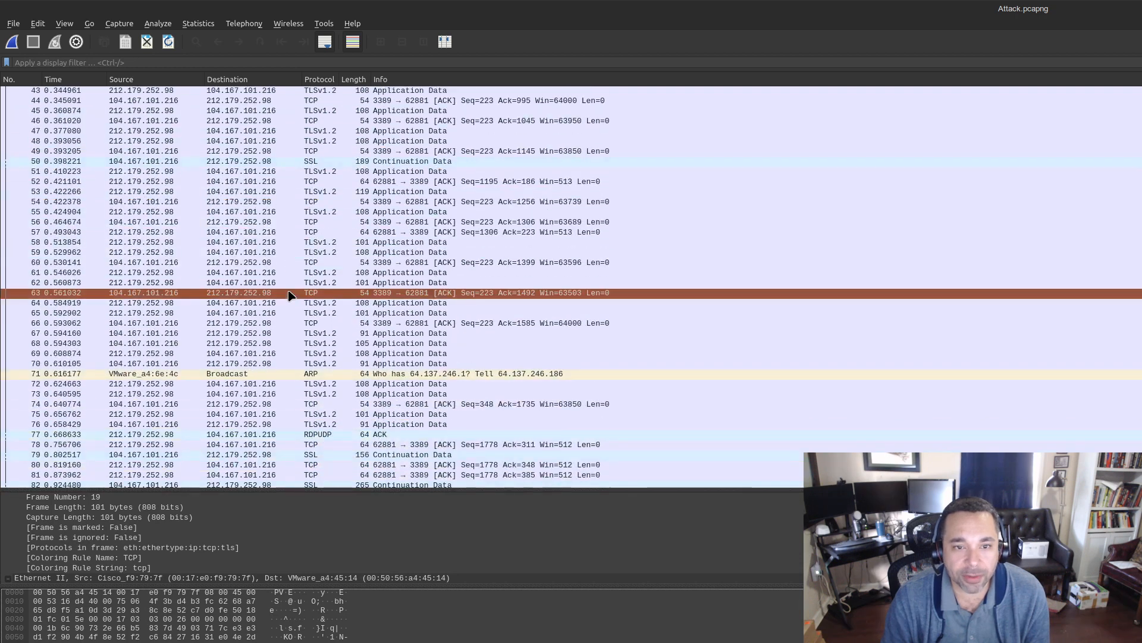
left_click(225, 374)
scroll(225, 376, "down", 7)
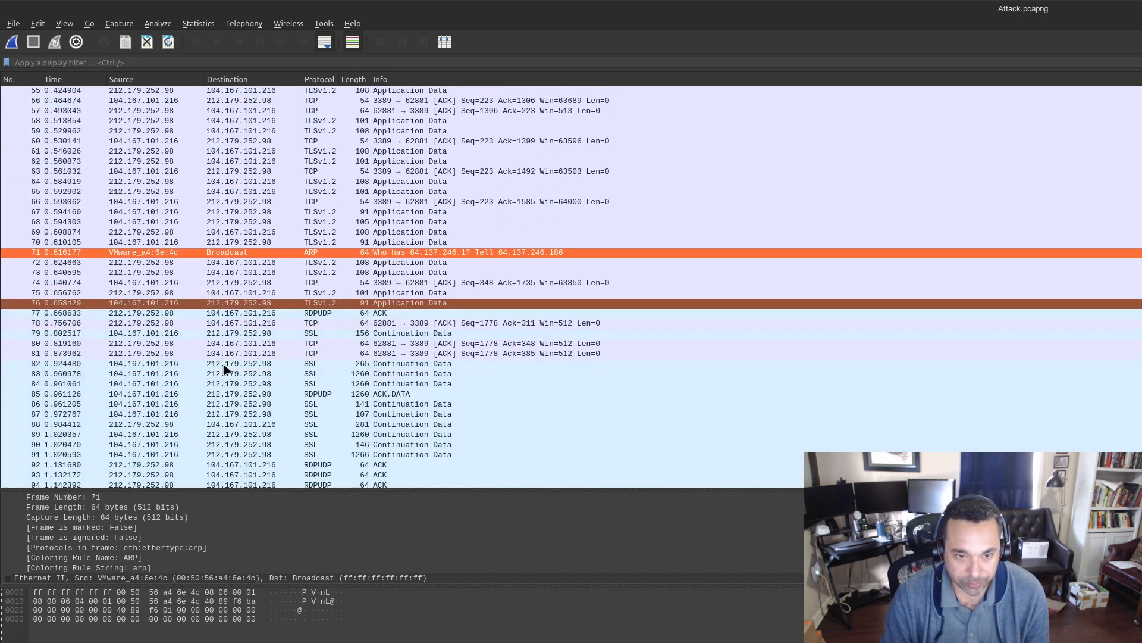
scroll(226, 356, "down", 3)
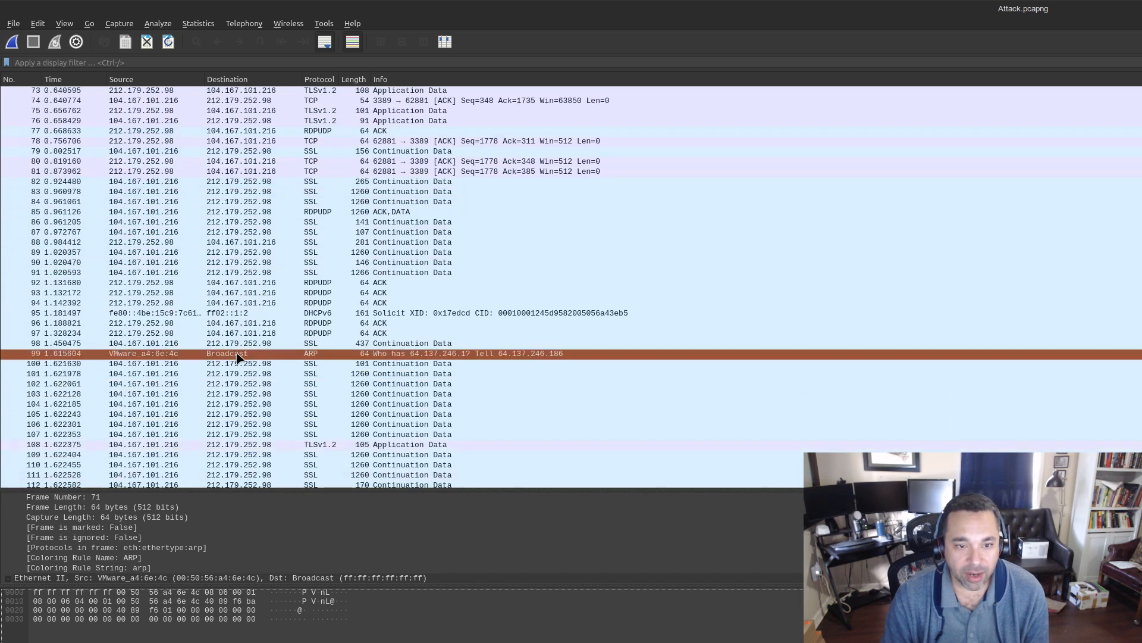
scroll(237, 358, "down", 9)
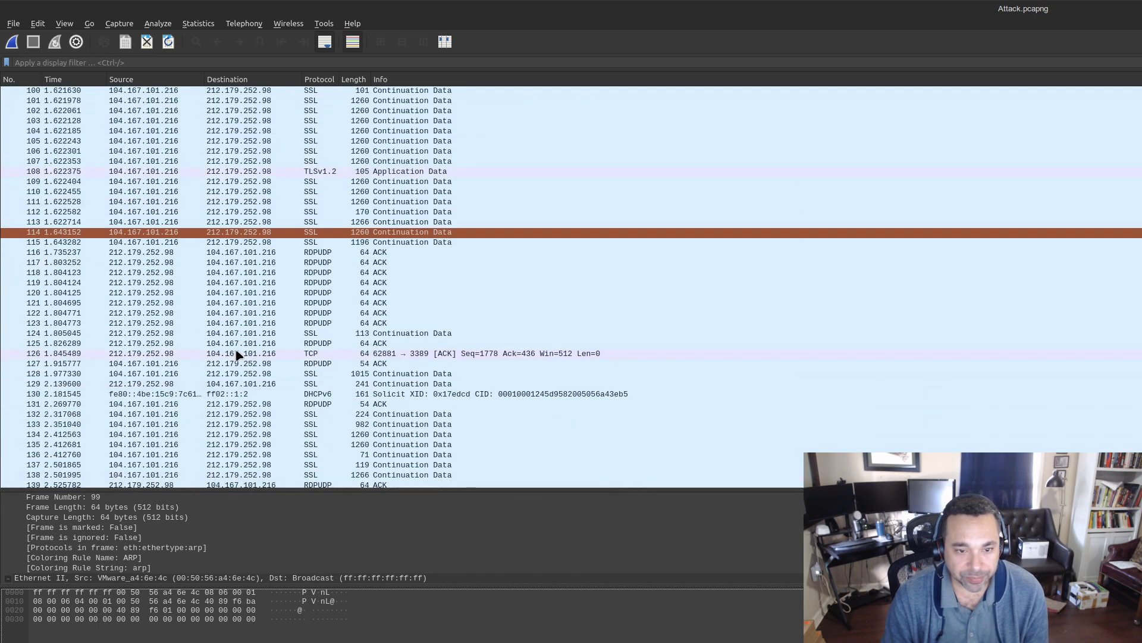
scroll(237, 355, "down", 6)
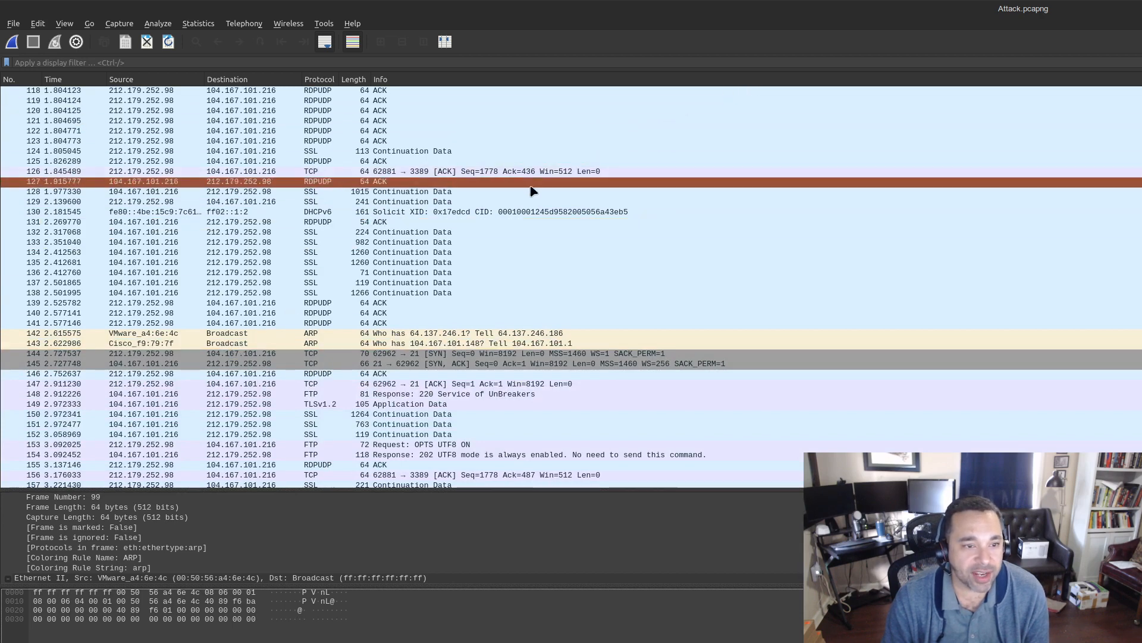
scroll(479, 291, "down", 6)
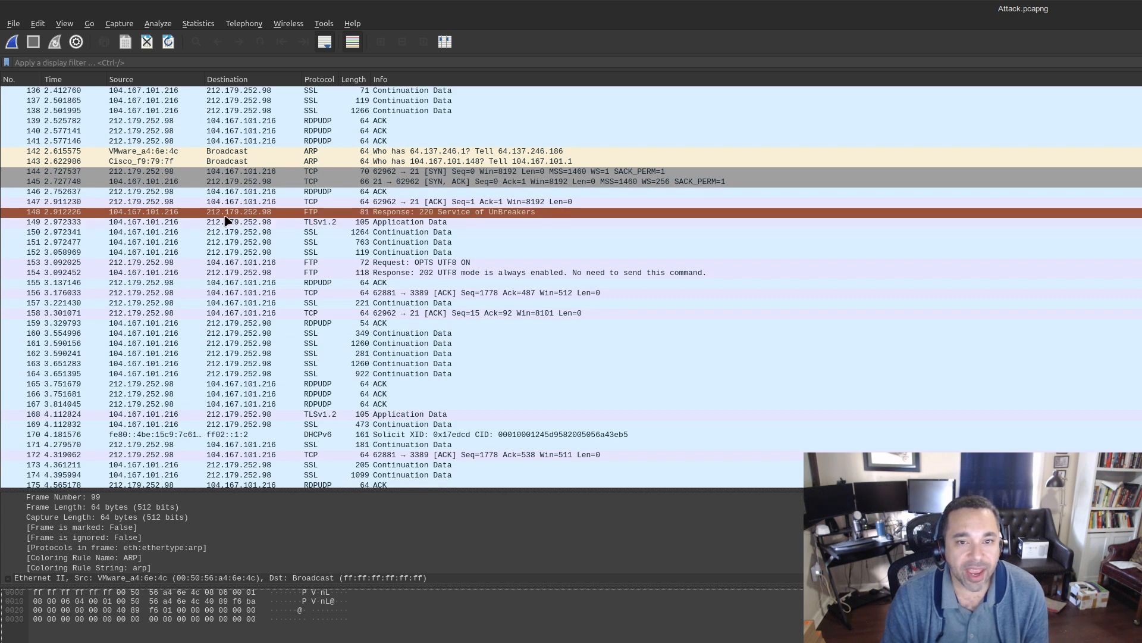
- Follow the TCP stream of packet 148, the FTP "220 Service of UnBreakers" response
left_click(226, 216)
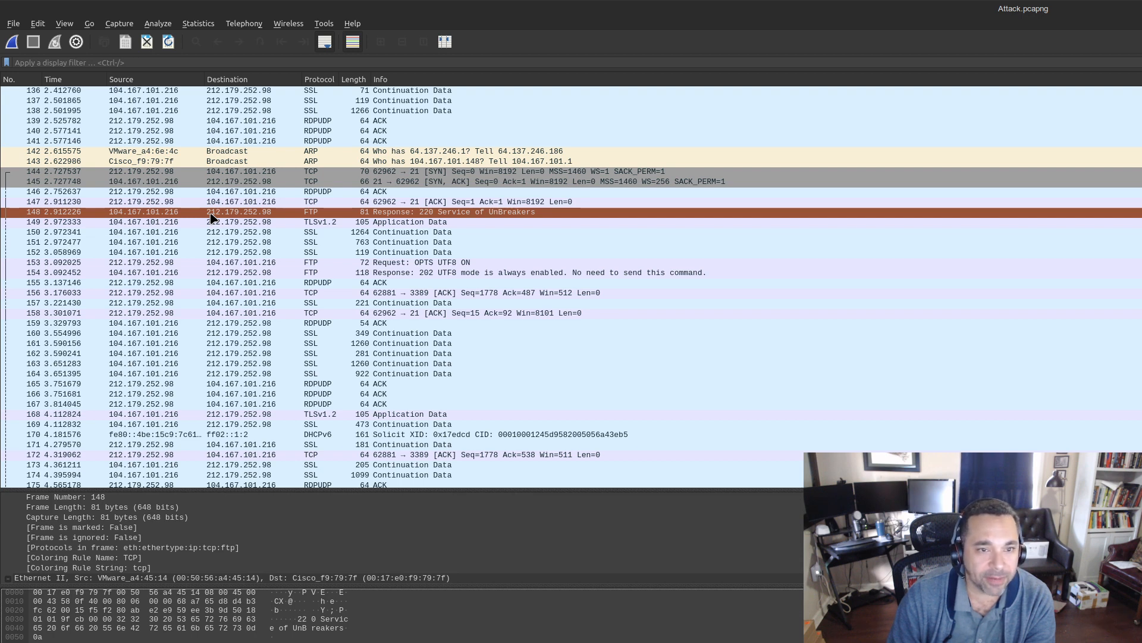
right_click(211, 218)
mouse_move(369, 389)
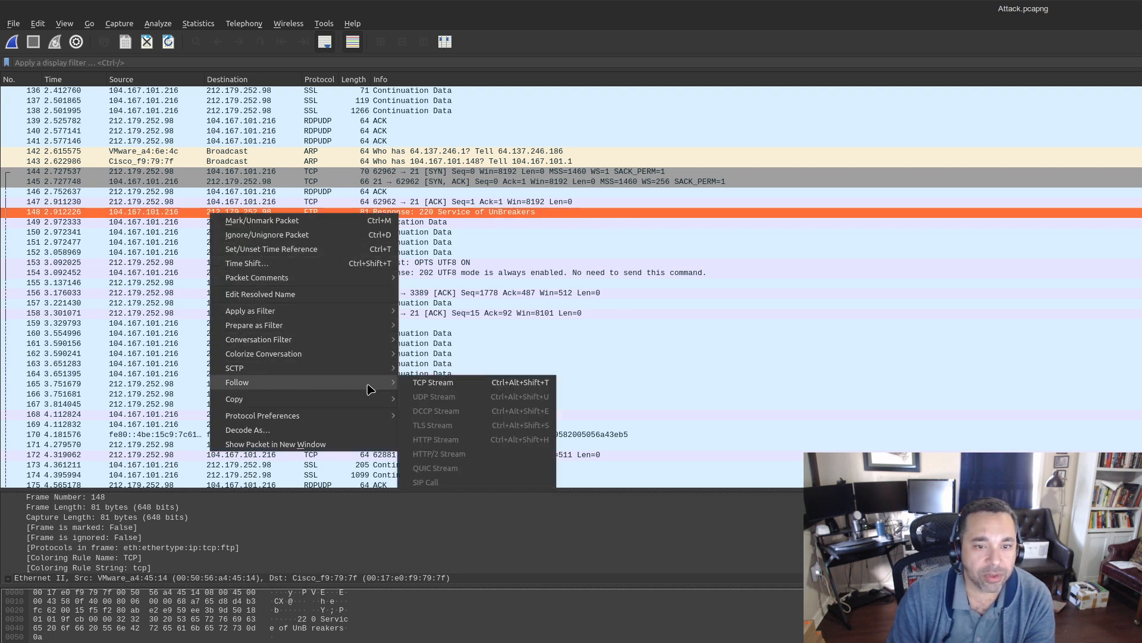
left_click(423, 384)
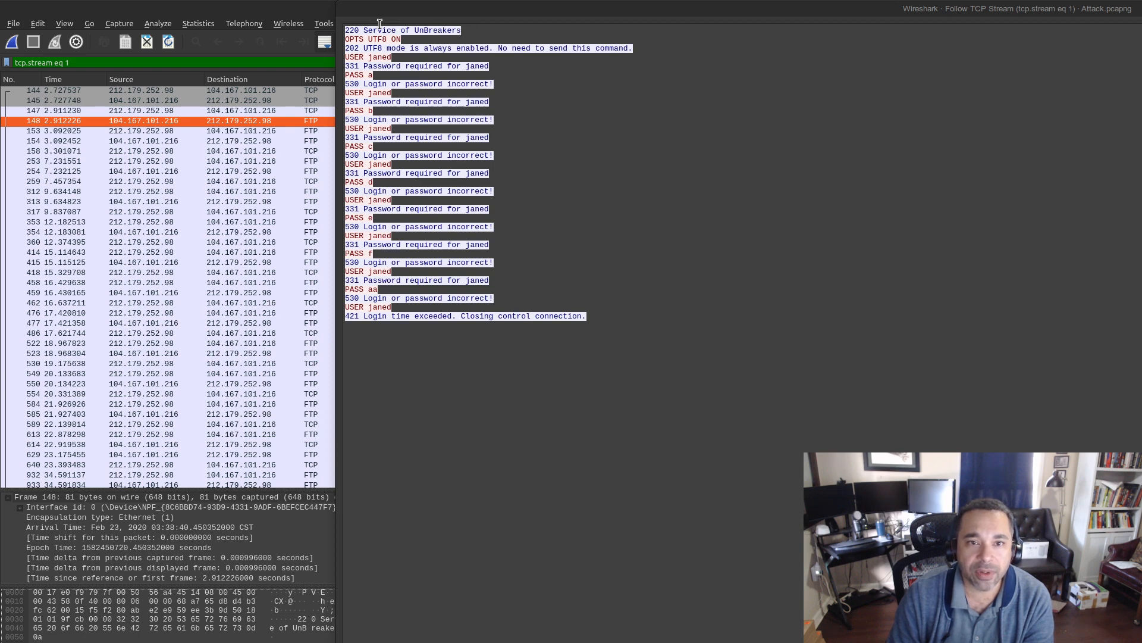
- Examine the successive FTP user name and password attempts in the followed stream, then close the stream window
left_click(398, 58)
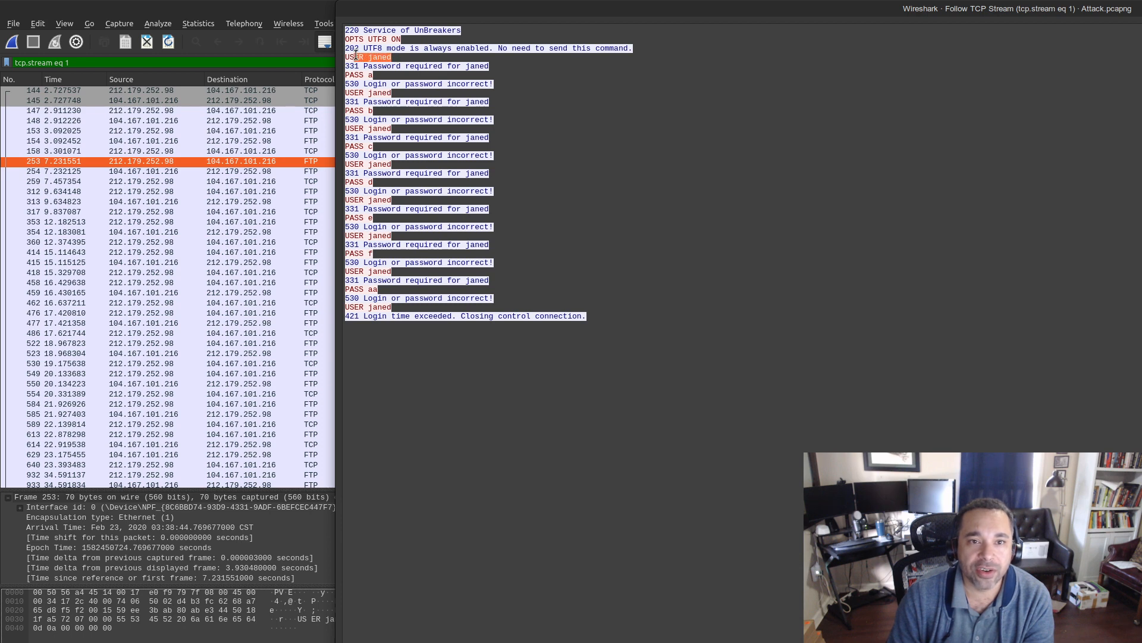
left_click(395, 82)
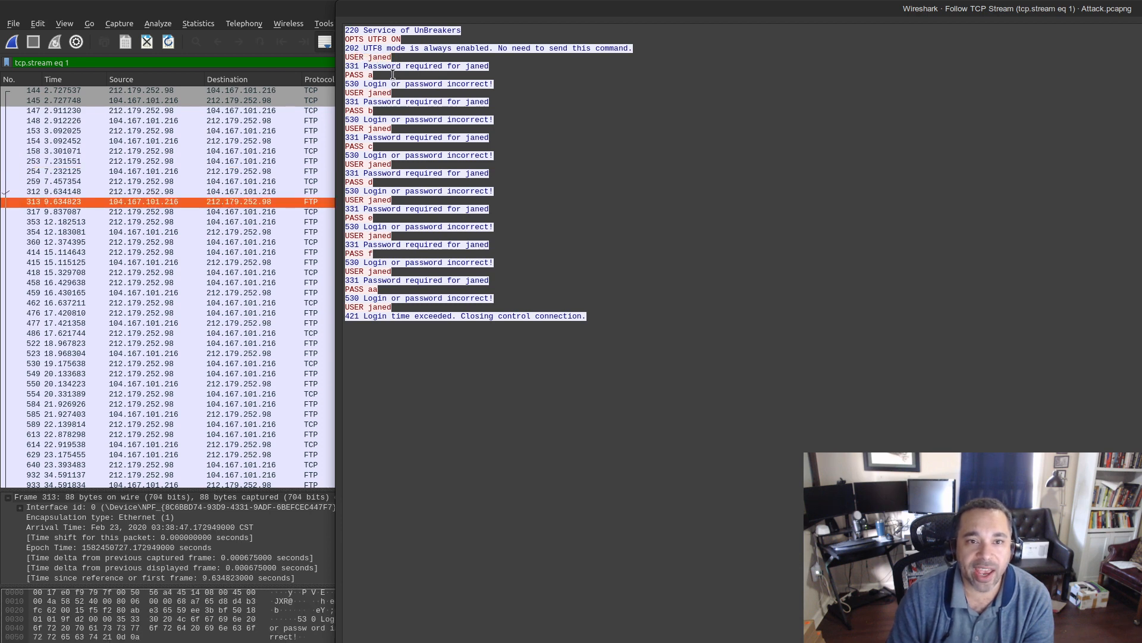
left_click(392, 75)
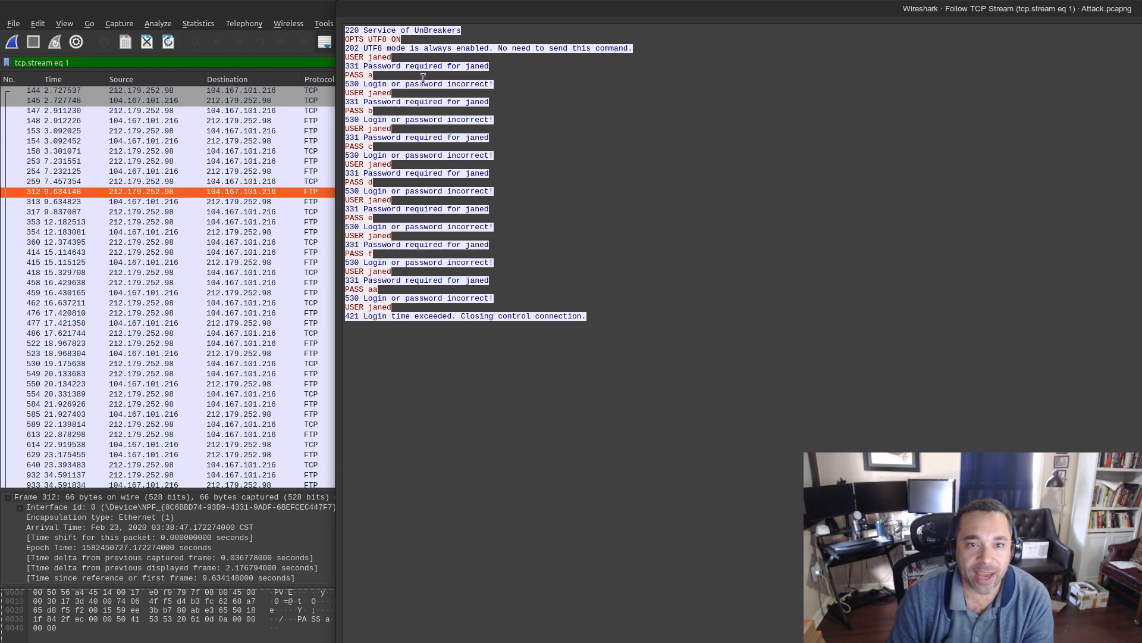
left_click(411, 93)
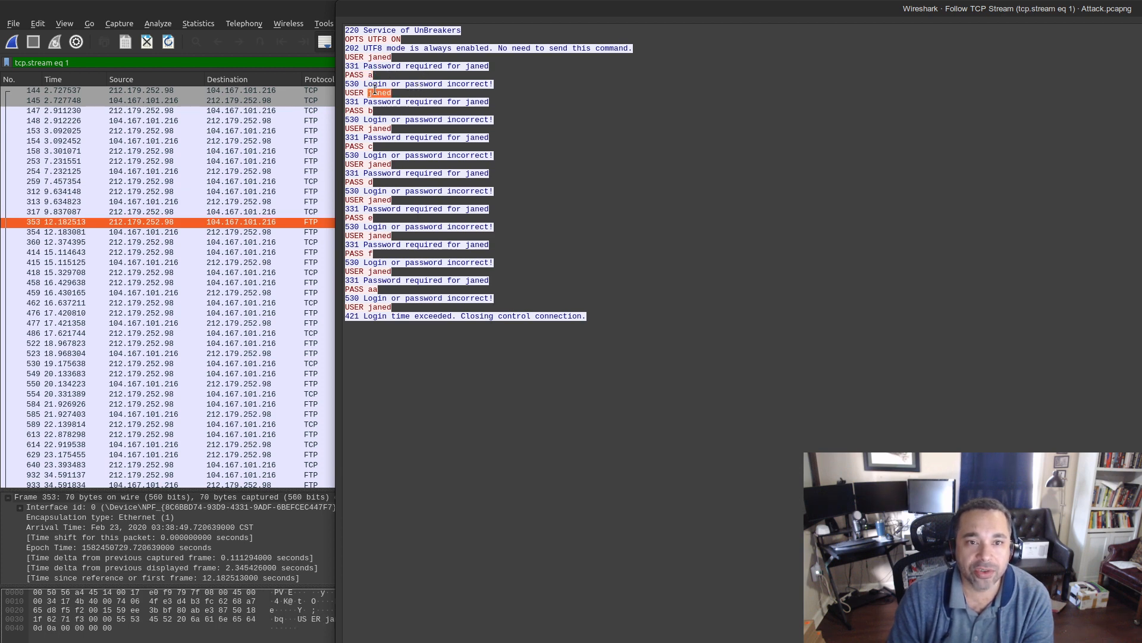
left_click(382, 102)
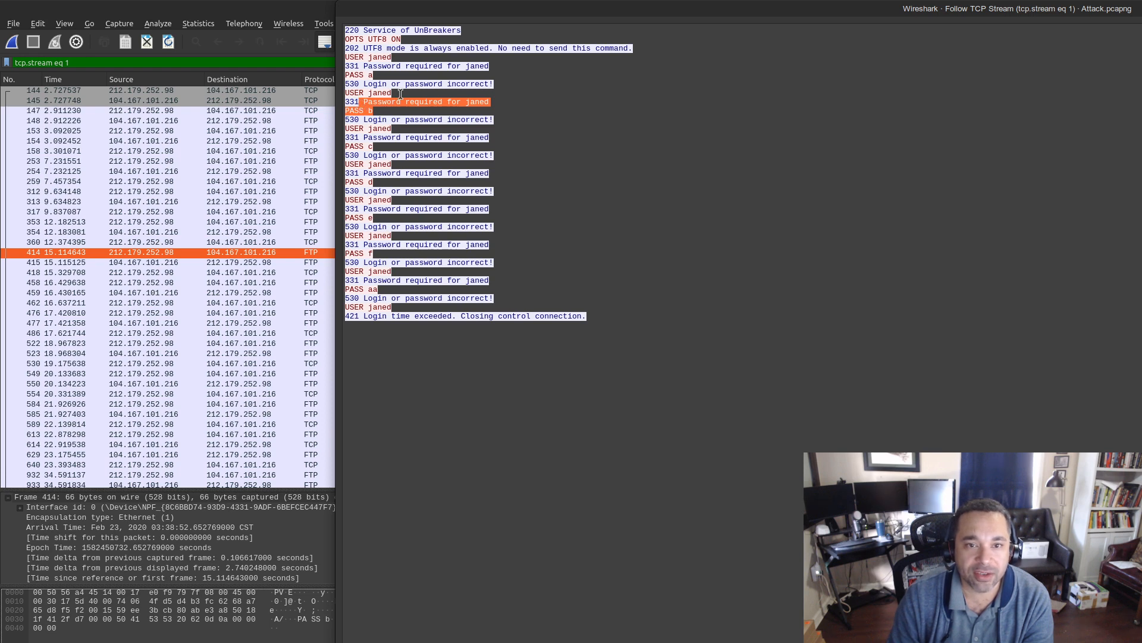
left_click(385, 145)
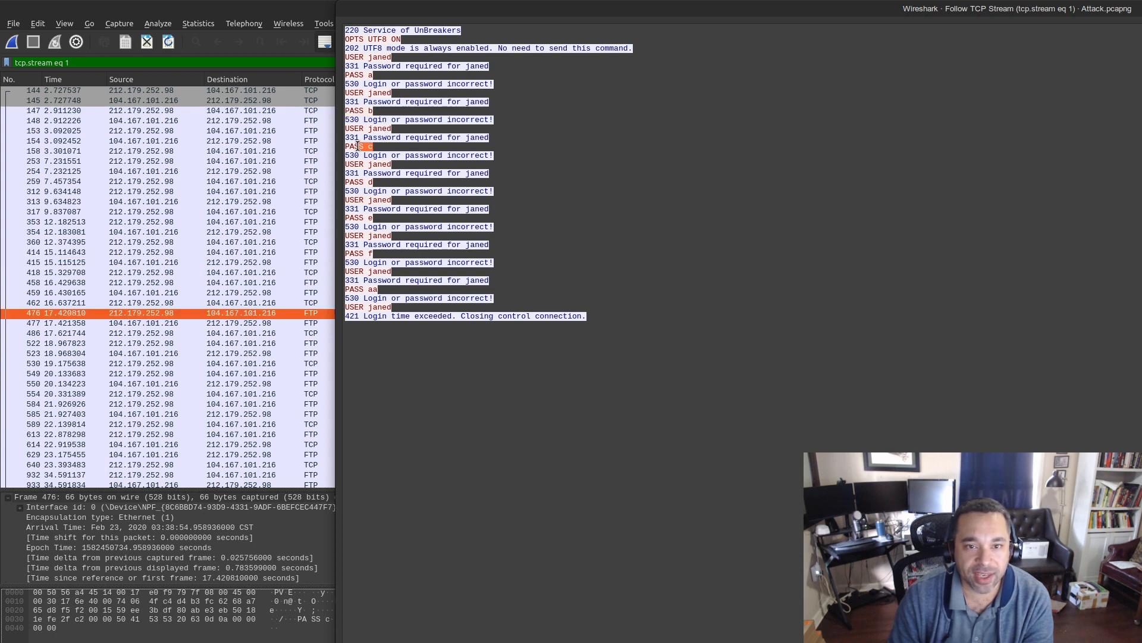
left_click(356, 176)
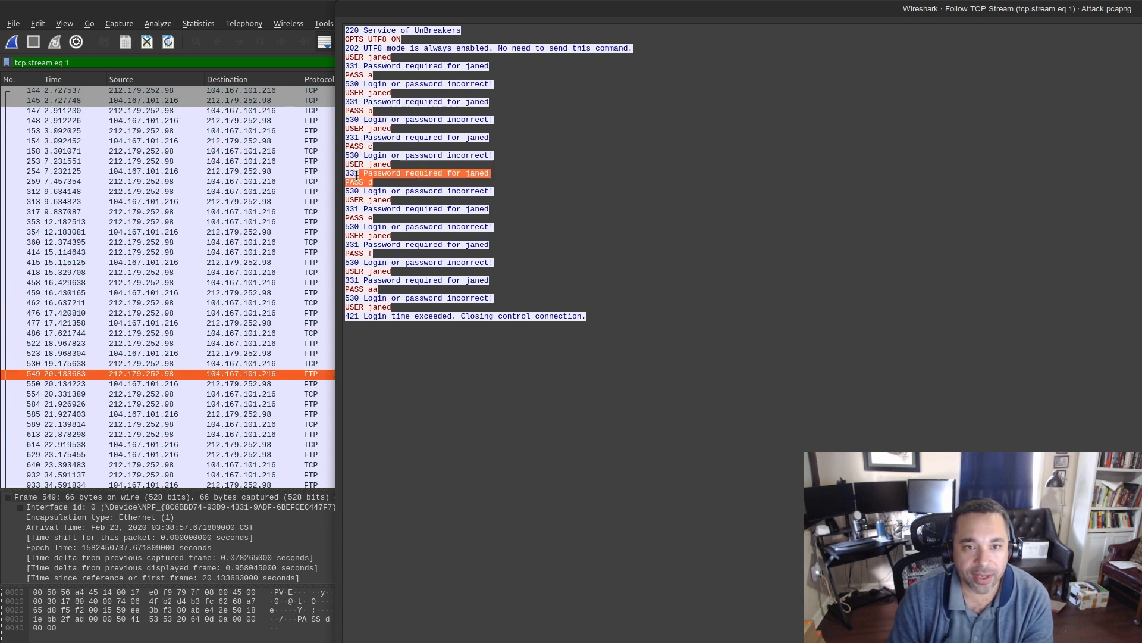
left_click_drag(355, 181, 389, 182)
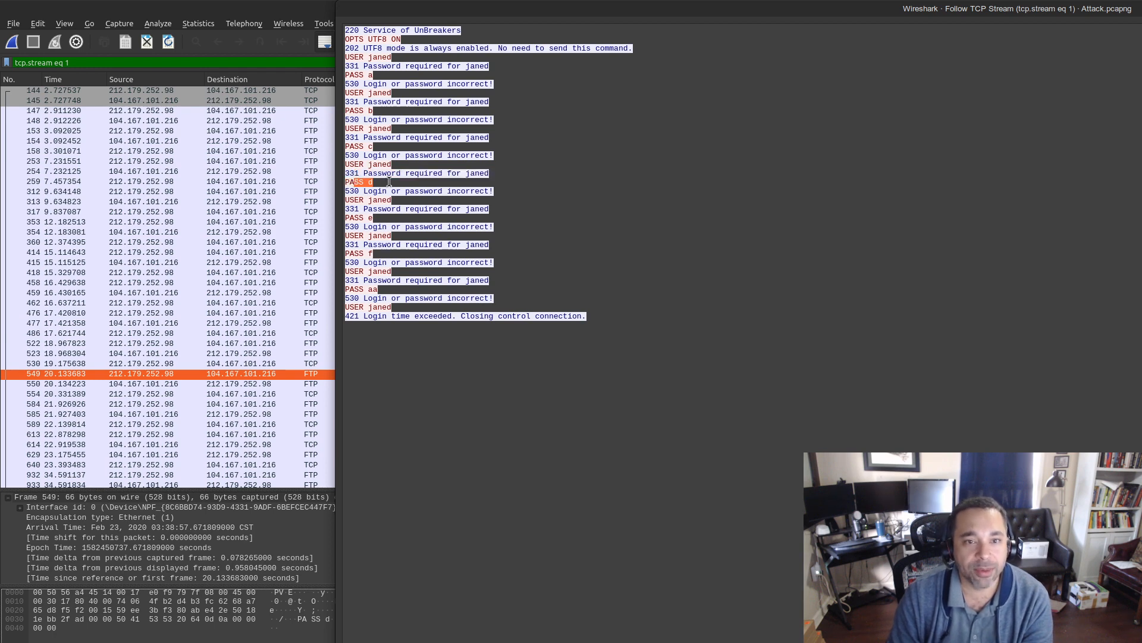
left_click_drag(365, 218, 373, 220)
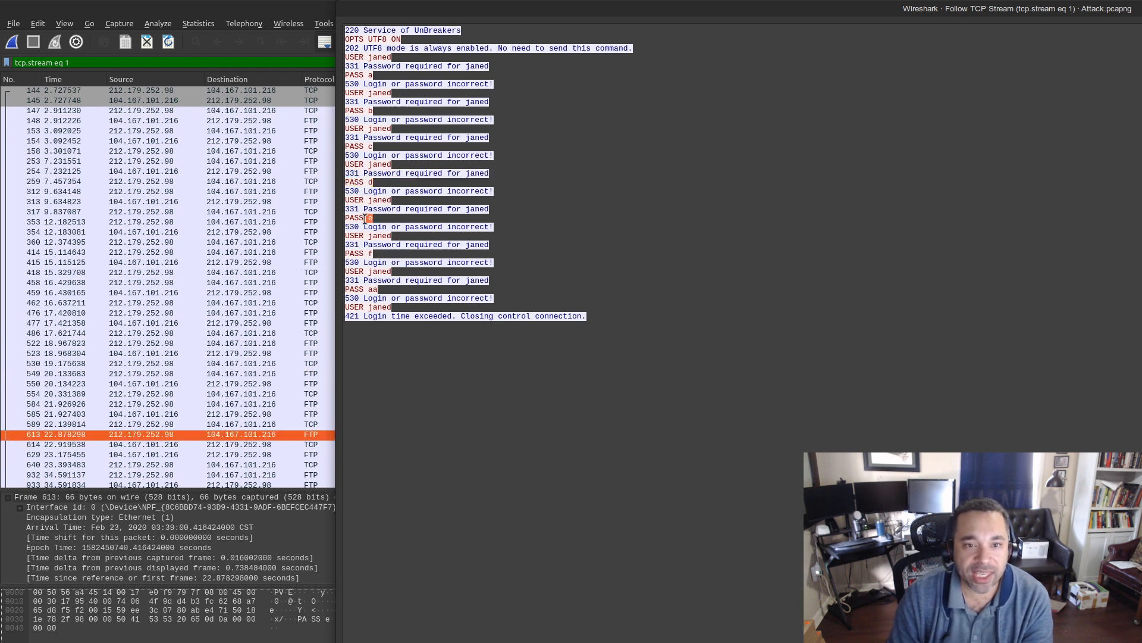
left_click(399, 238)
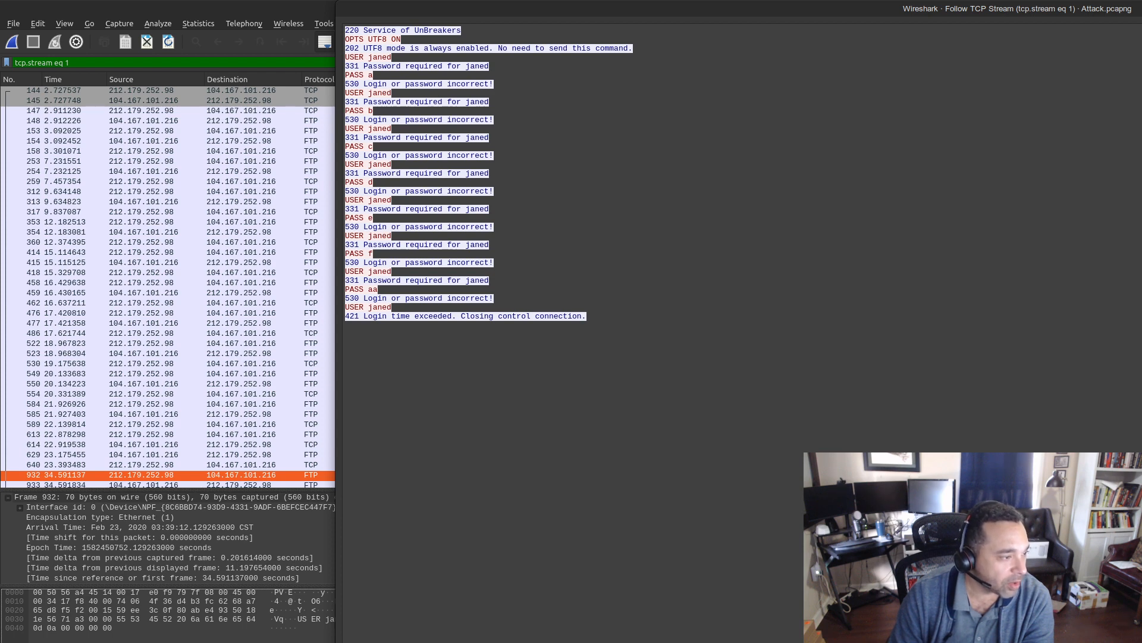
left_click(432, 266)
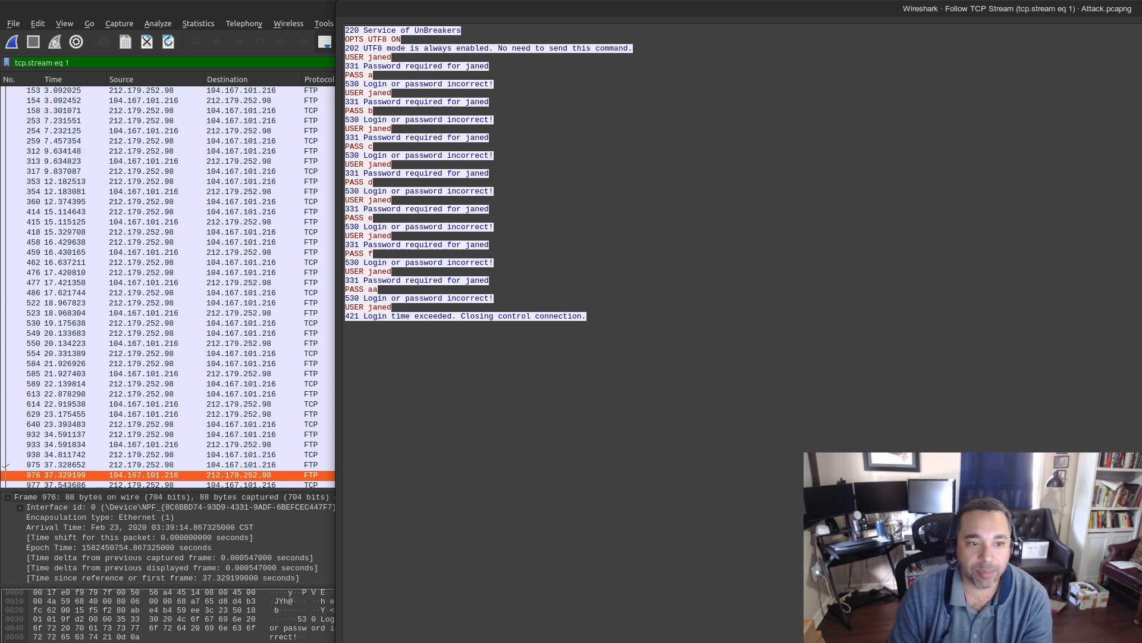
key("Escape")
- Review the tcp.stream eq 1 filter and the packets it keeps, from packet 253 through the end of the connection
scroll(507, 400, "up", 2)
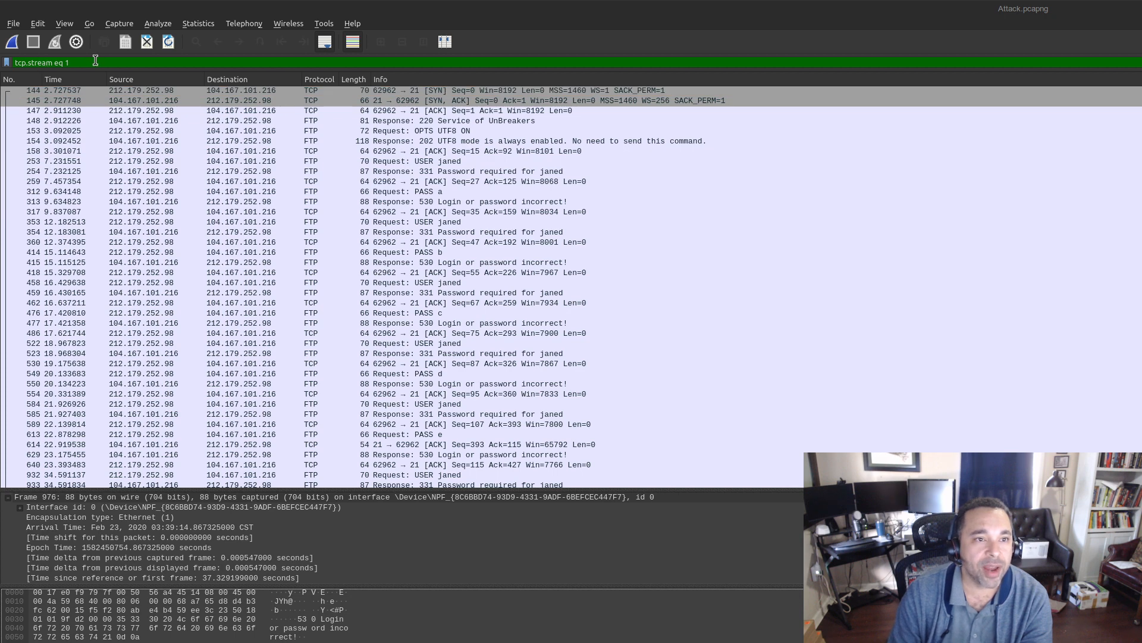
left_click_drag(95, 60, 5, 62)
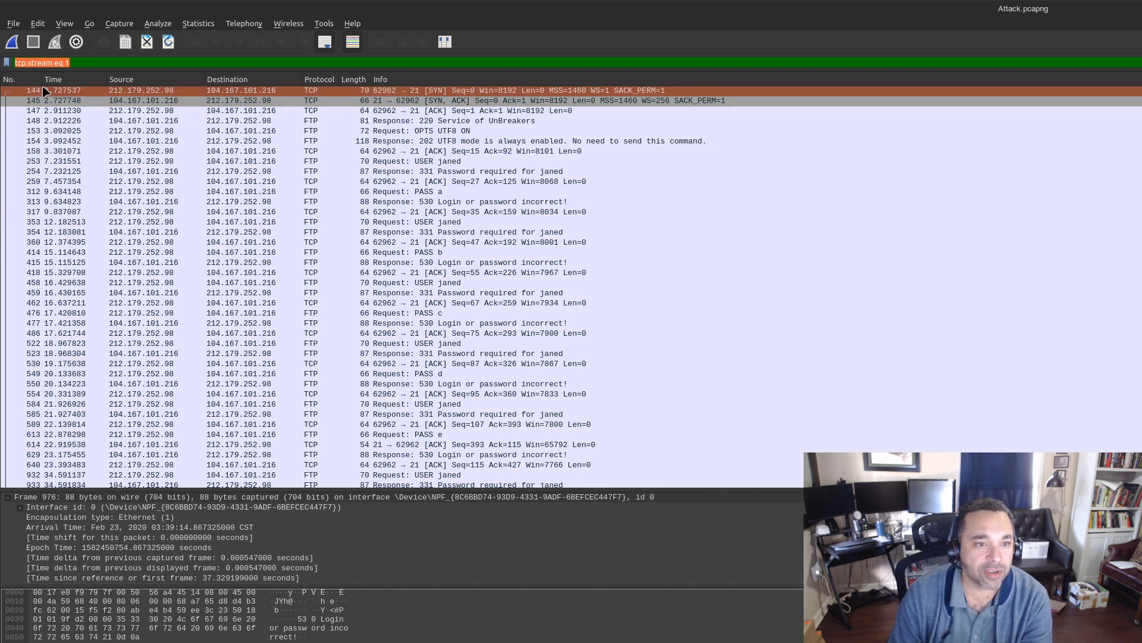
left_click(229, 165)
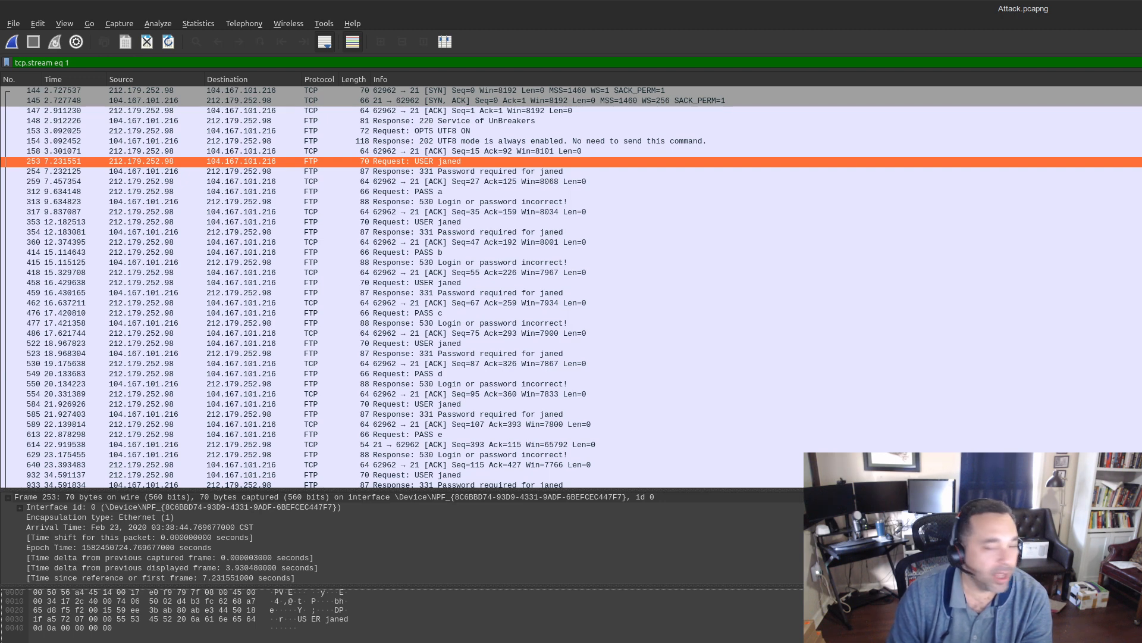
scroll(238, 375, "down", 5)
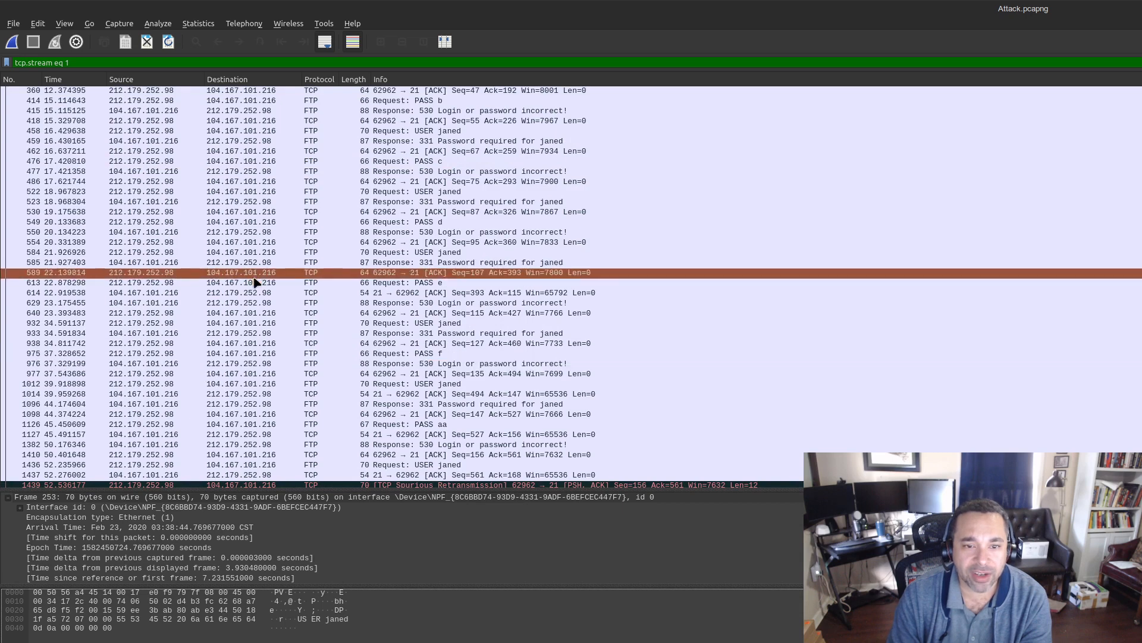
scroll(156, 333, "down", 2)
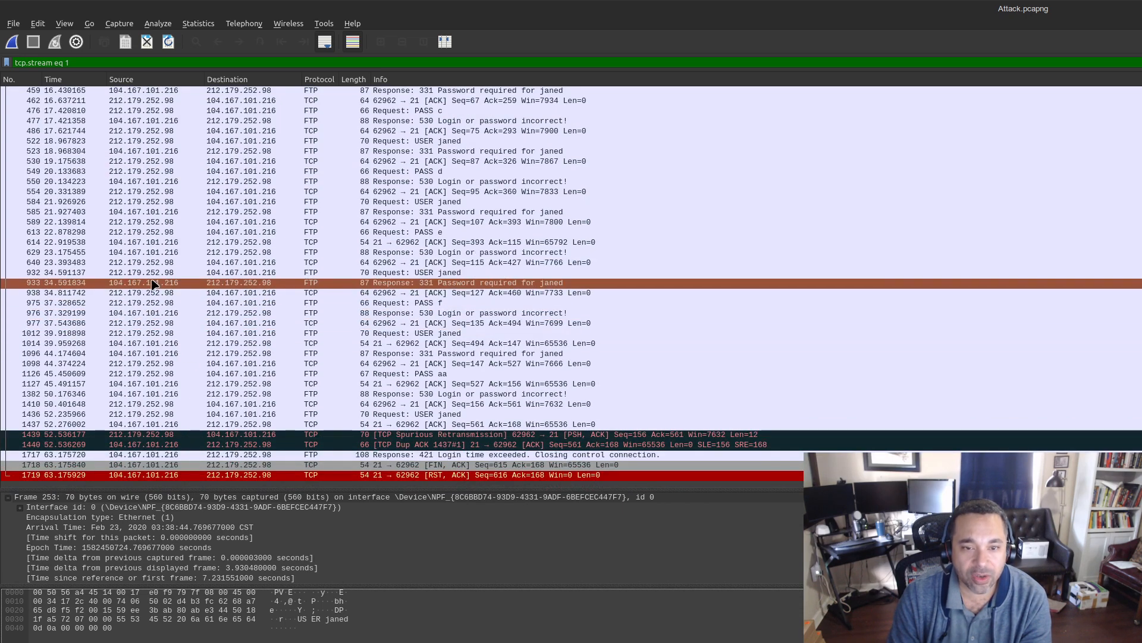
scroll(153, 284, "up", 4)
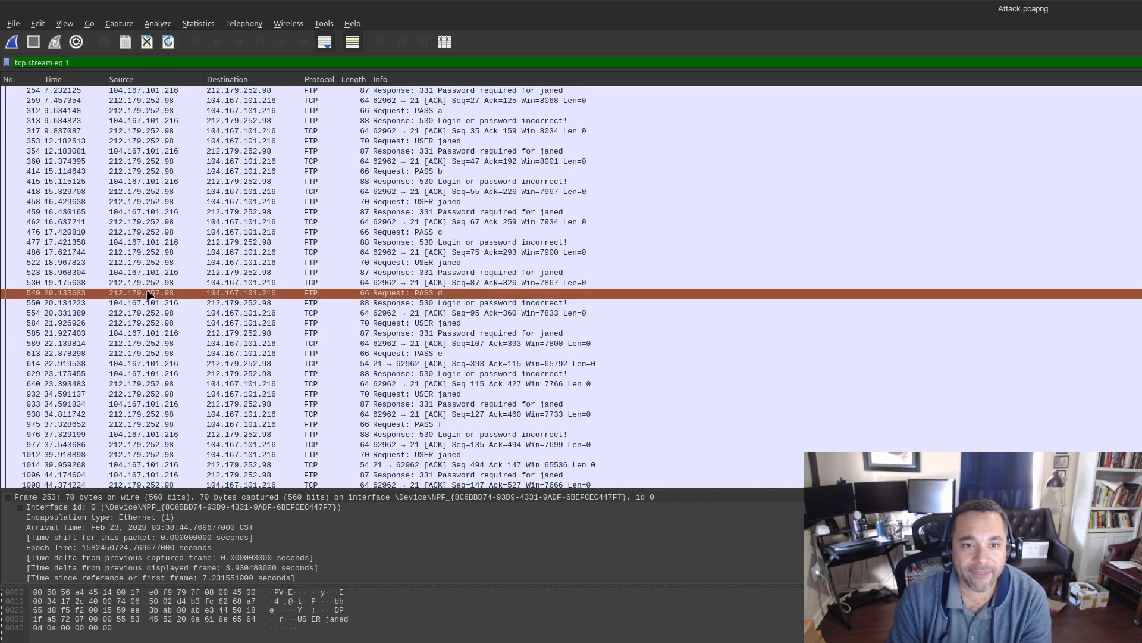
- Follow the TCP stream again from packet 476, highlight the final login attempts up to the 421 timeout, and close the stream window
right_click(149, 236)
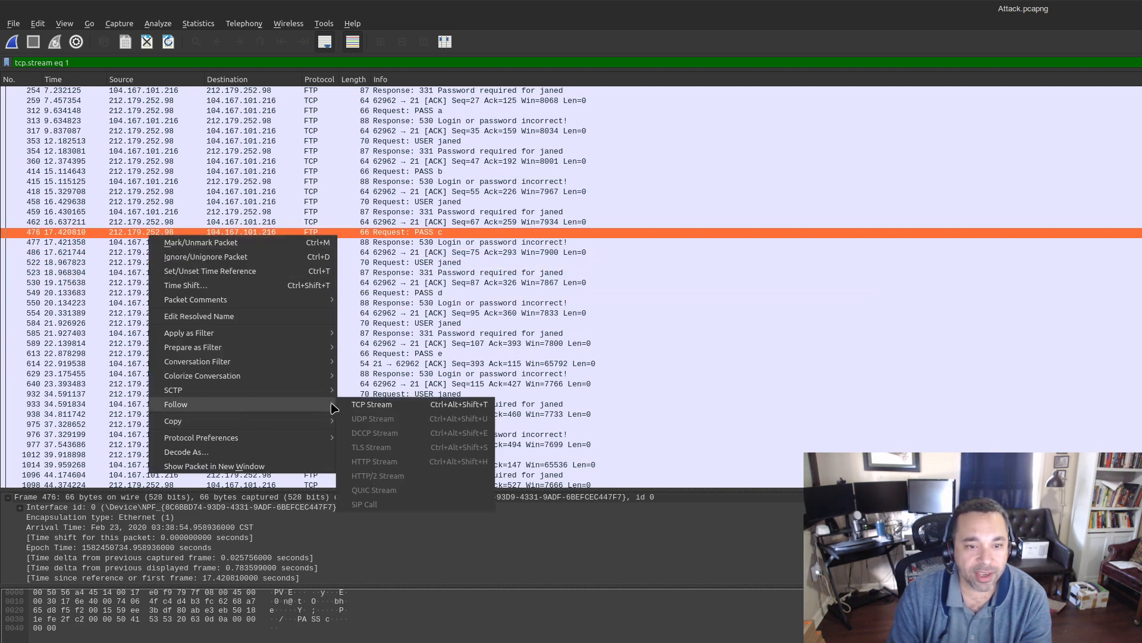
left_click(352, 405)
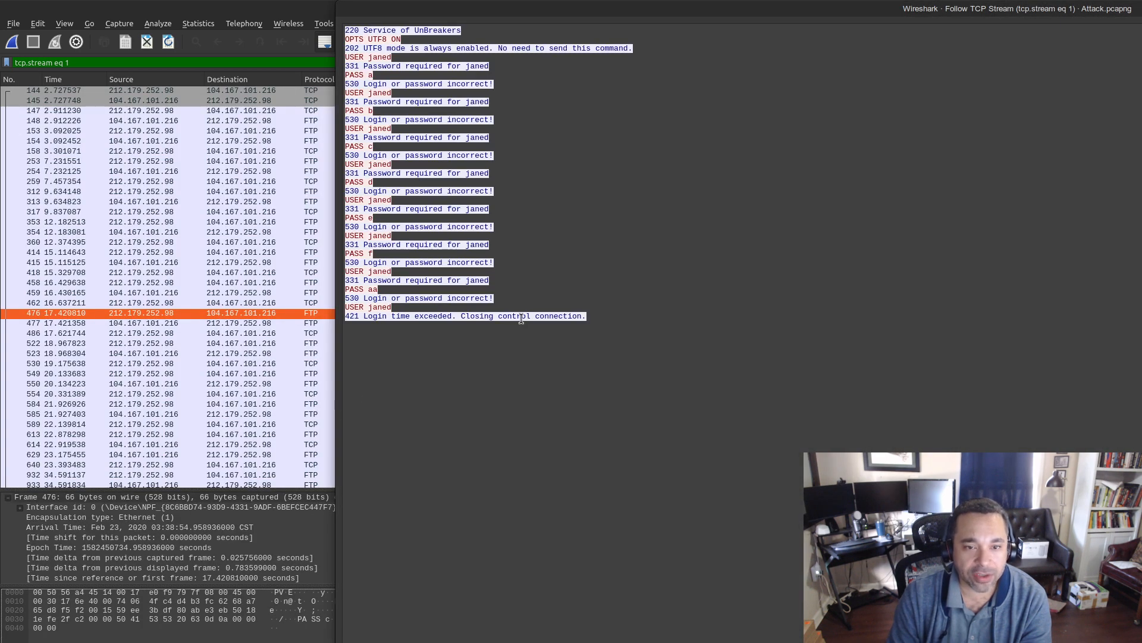
left_click(523, 308)
left_click_drag(490, 316, 379, 215)
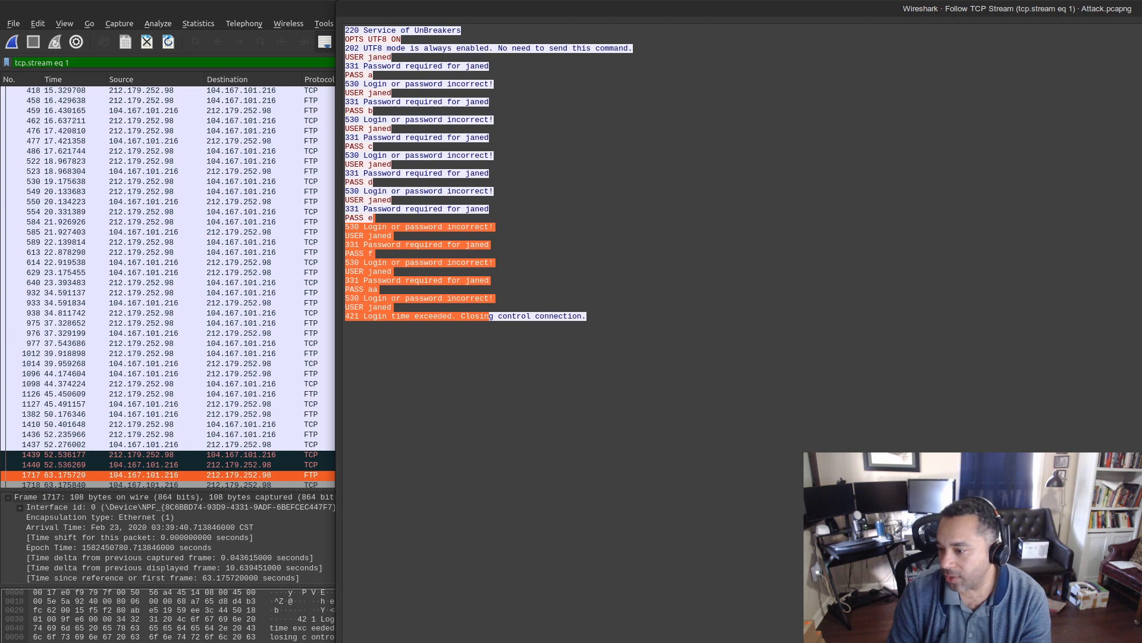
key("Escape")
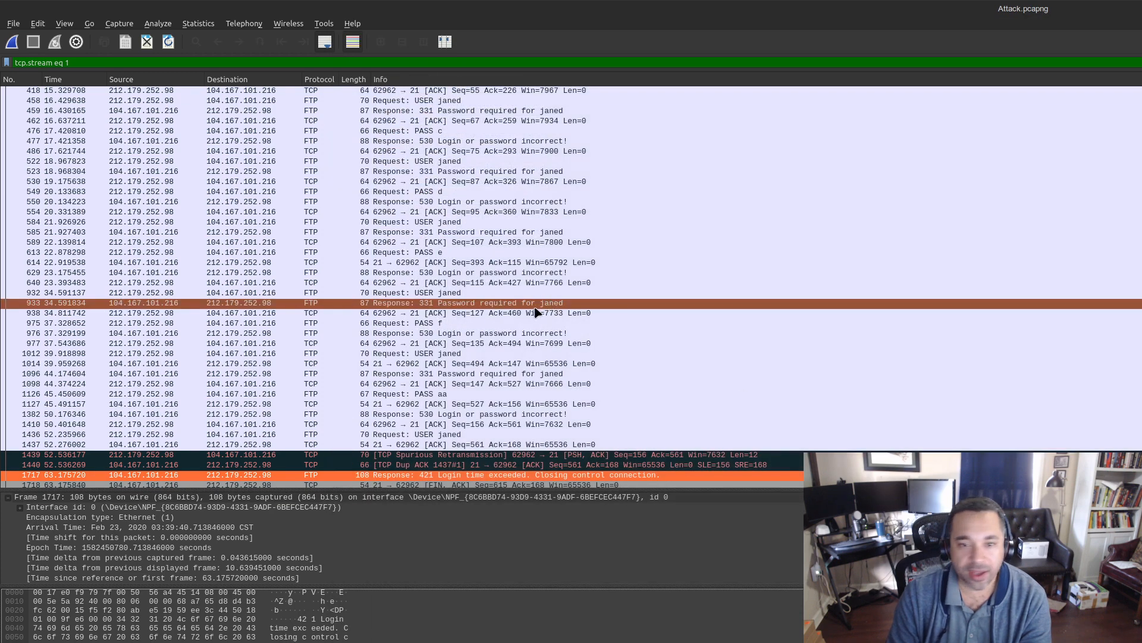